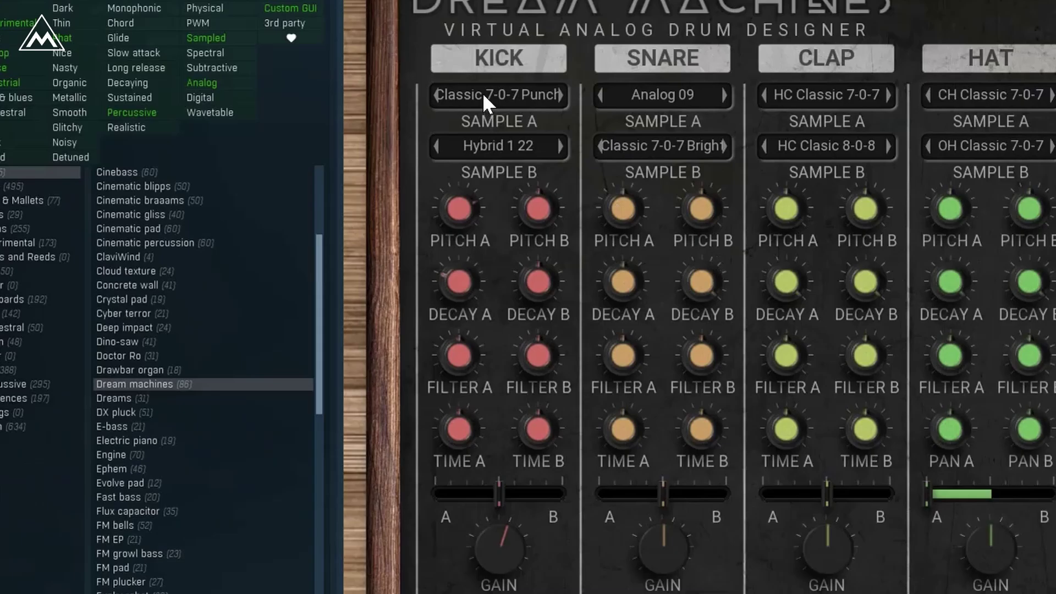
Step: Load Classic 6-0-6 Full into kick sample A and Classic 8-0-8 Fat into sample B
click(483, 92)
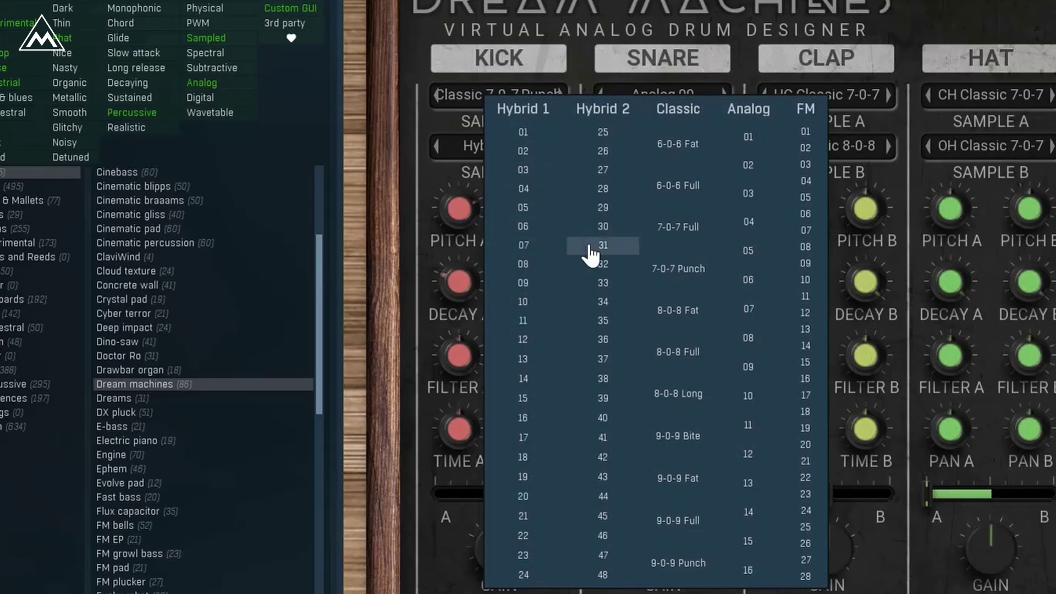
click(672, 190)
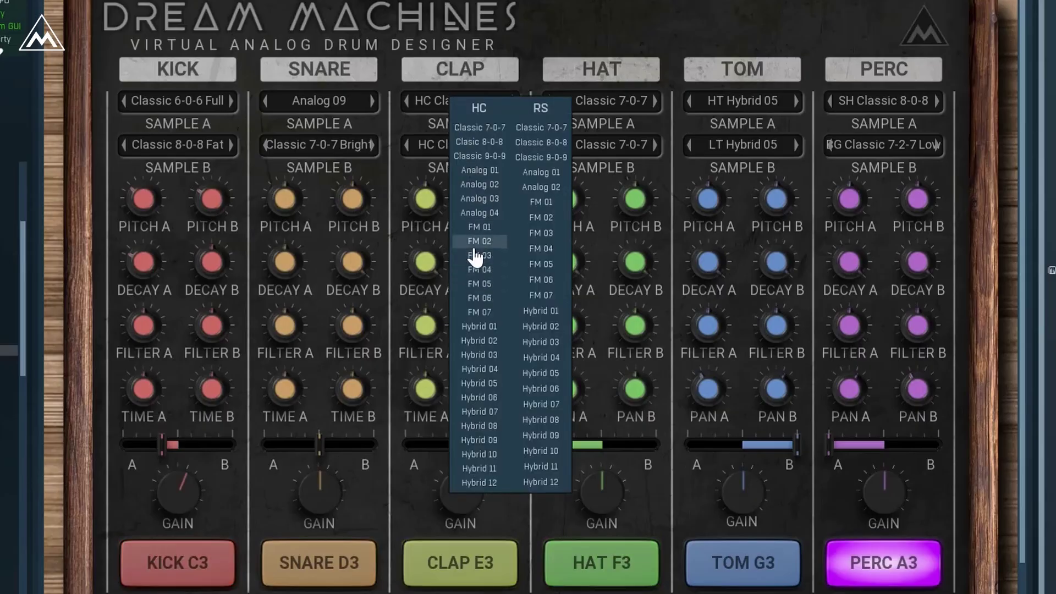
click(475, 242)
click(475, 145)
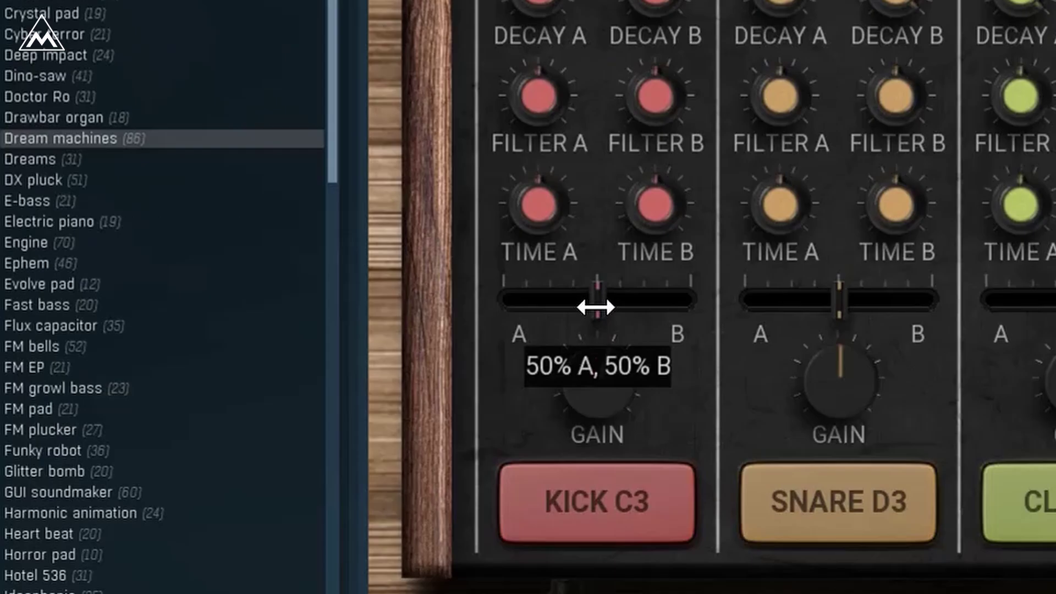
Step: Set the kick A/B sample blend to about 37% A and 63% B
drag(596, 308, 595, 308)
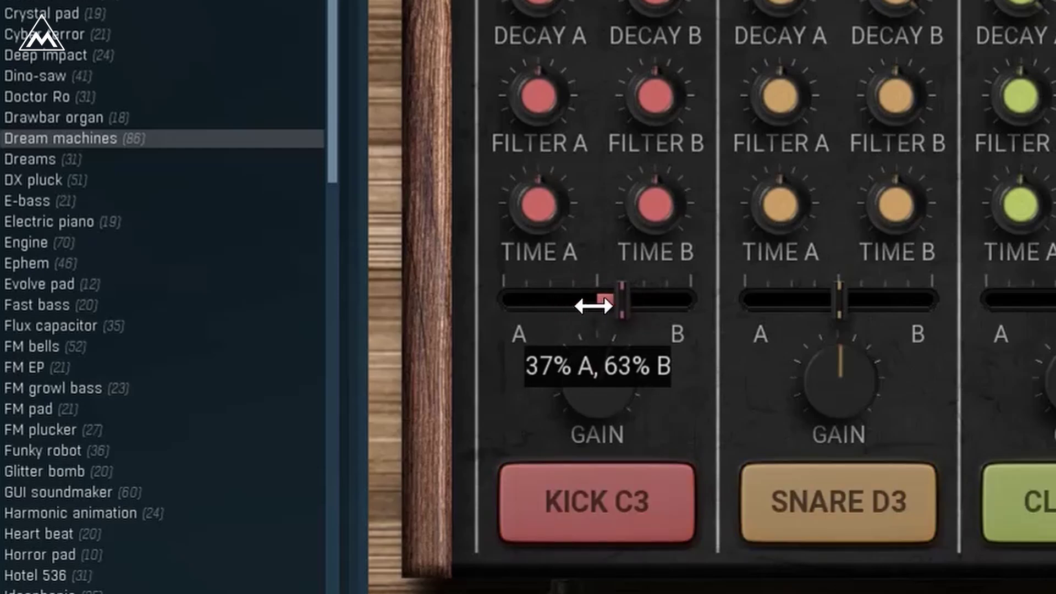